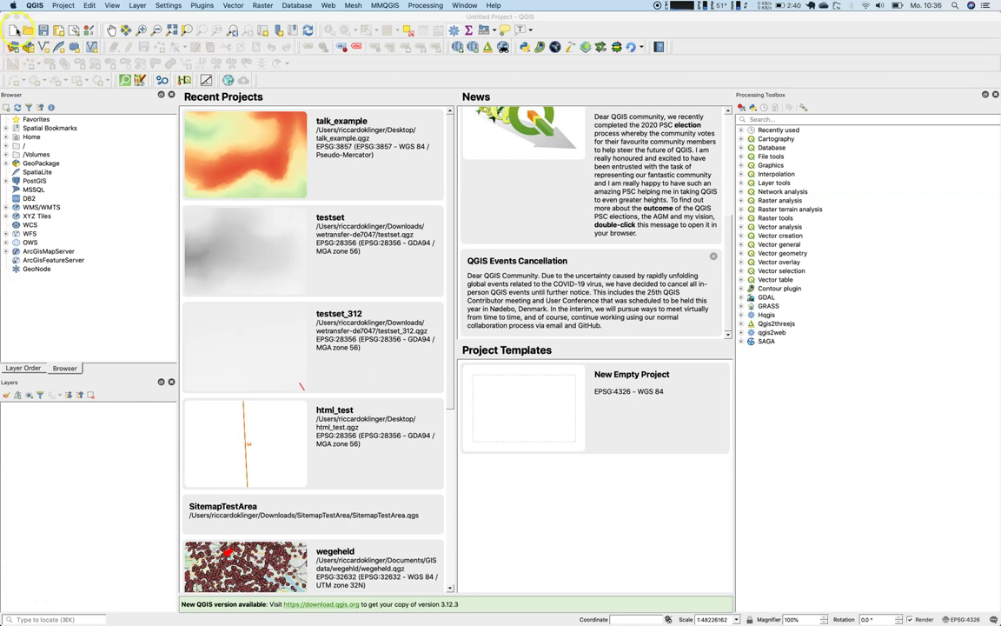
Step: Start a new empty project and browse for a vector dataset in the Data Source Manager
{"action": "left_click", "coordinate": [15, 31]}
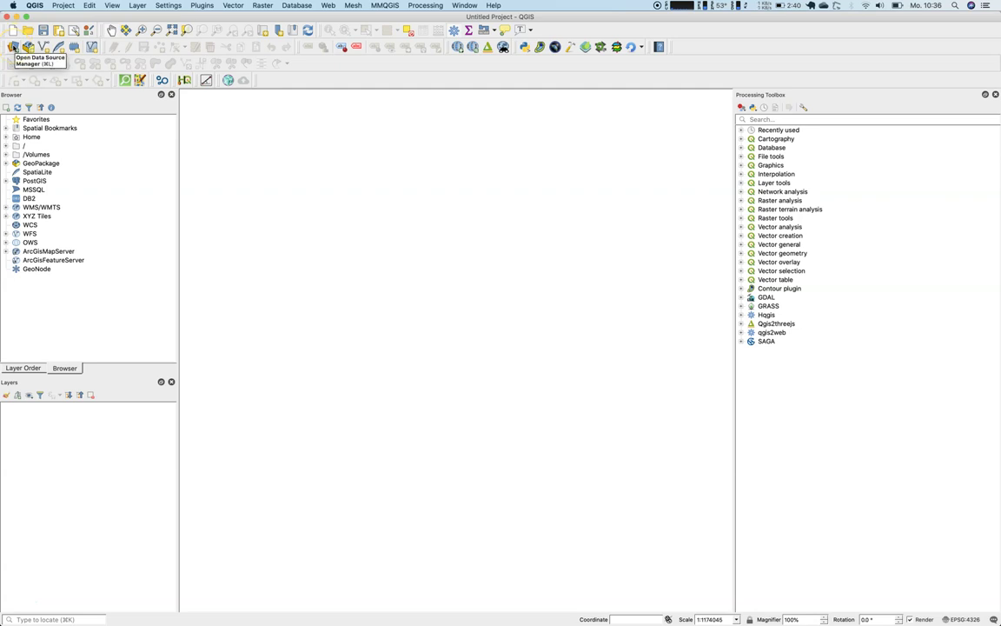
{"action": "left_click", "coordinate": [13, 46]}
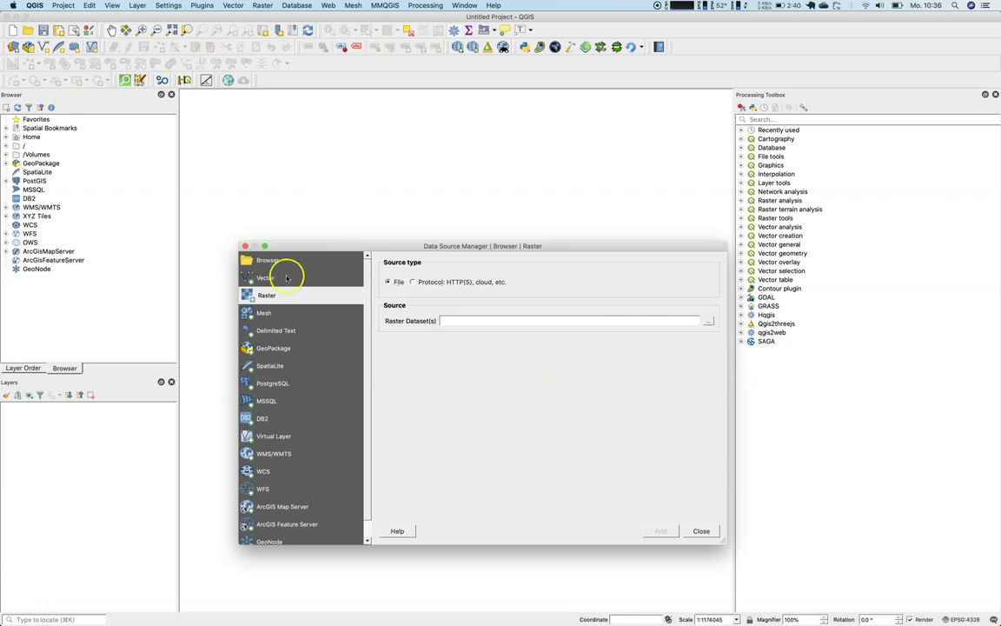
{"action": "left_click", "coordinate": [266, 278]}
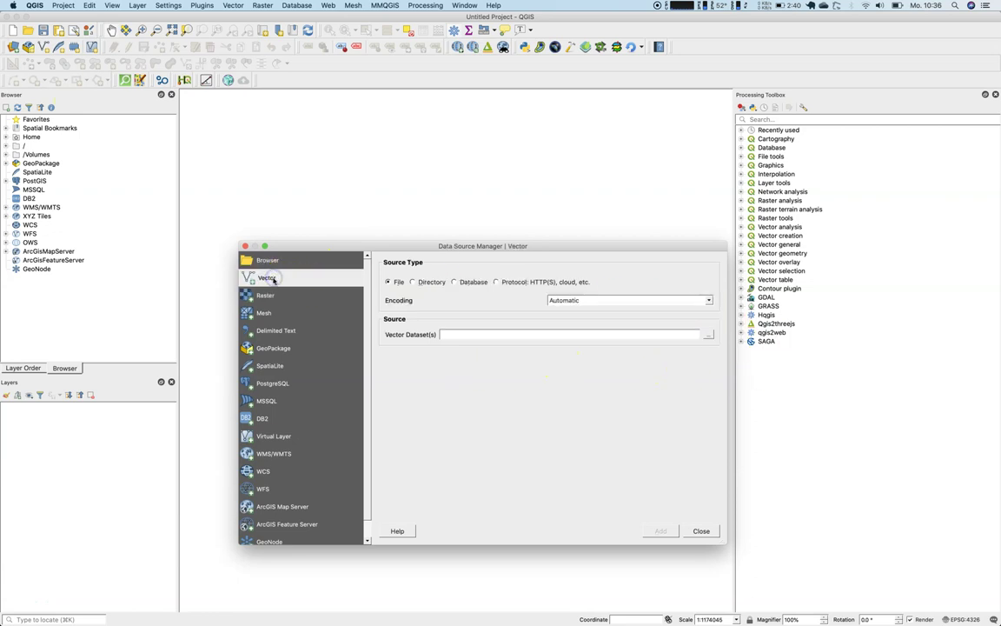
{"action": "left_click", "coordinate": [710, 336]}
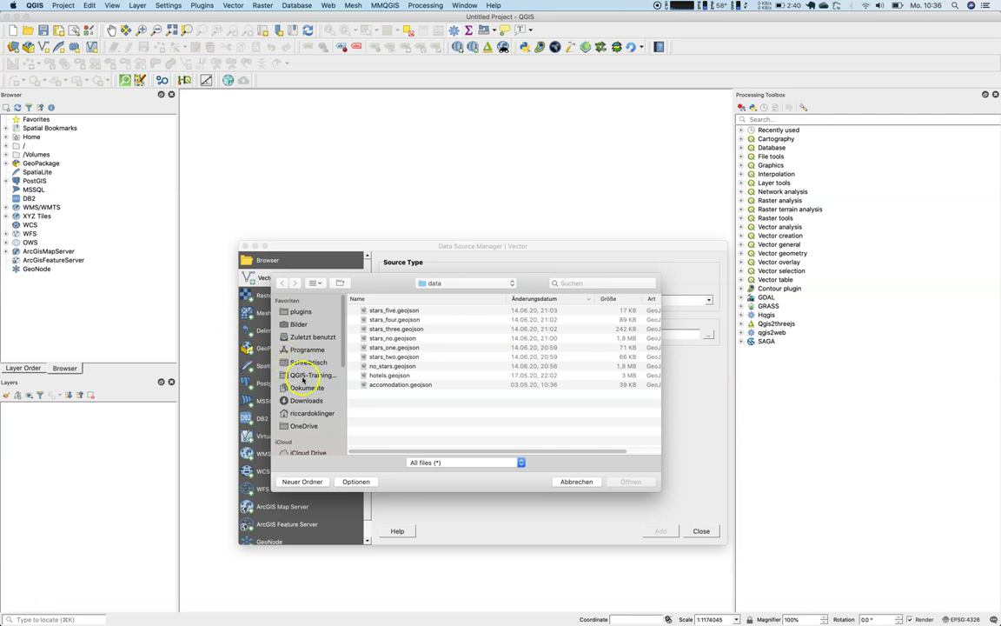
Step: Choose protected_areas.shp from exercise_data > shapefile, filtering to ESRI Shapefiles
{"action": "left_click", "coordinate": [302, 377]}
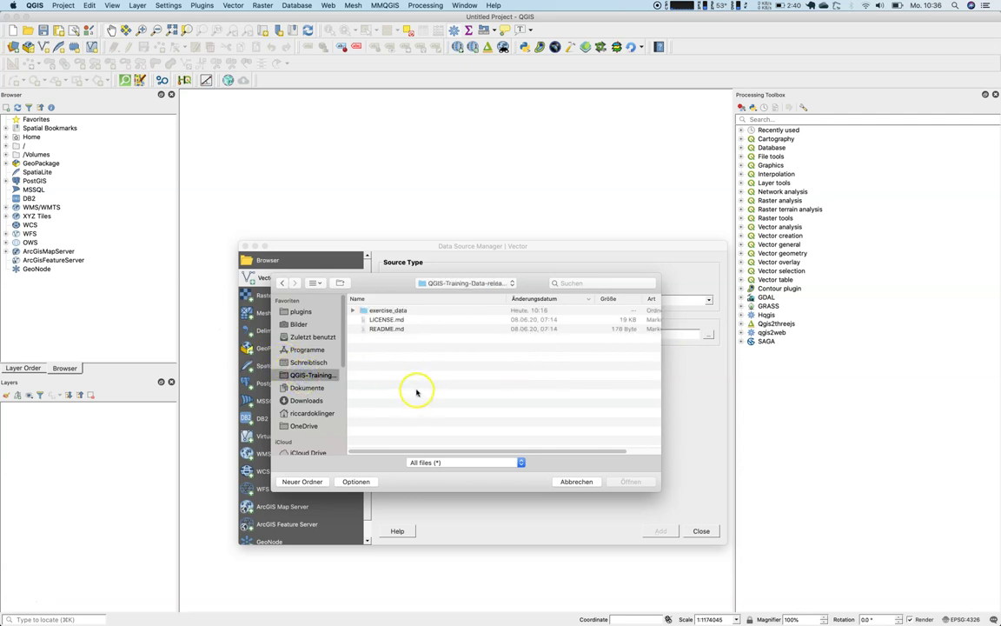
{"action": "double_click", "coordinate": [391, 310]}
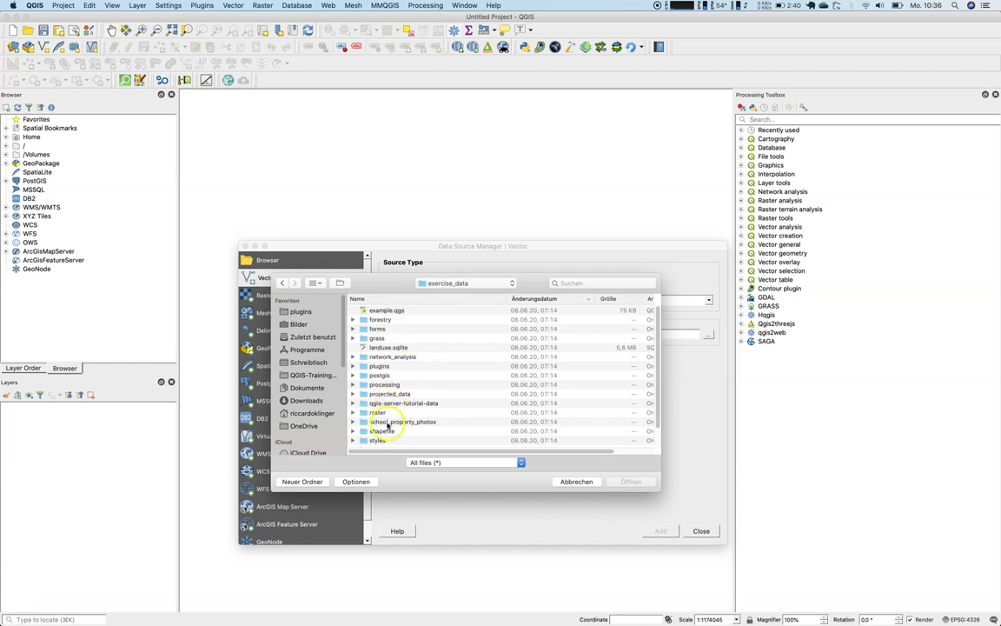
{"action": "double_click", "coordinate": [385, 431]}
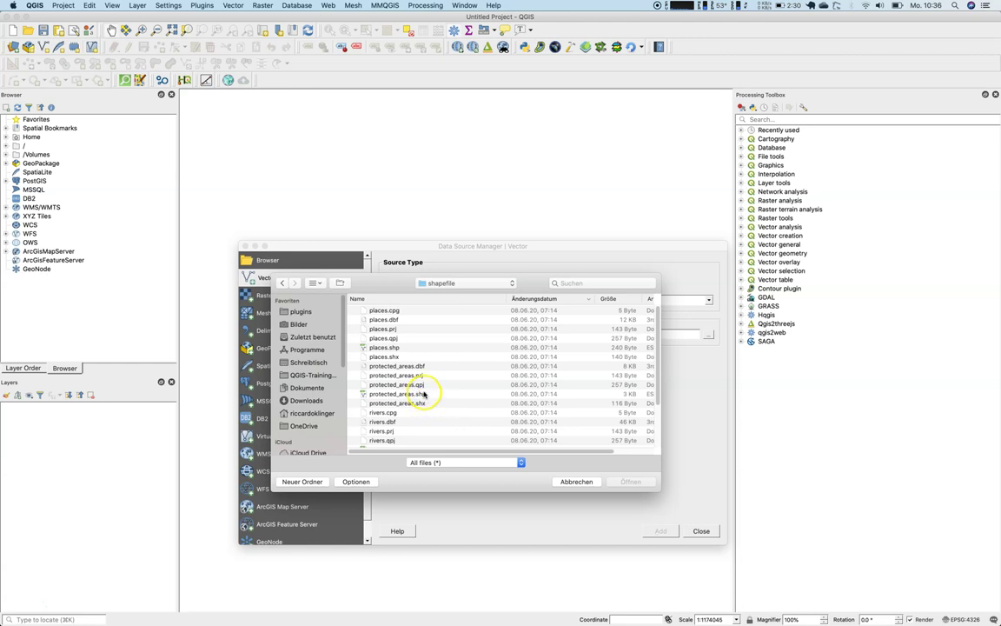
{"action": "left_click", "coordinate": [425, 394]}
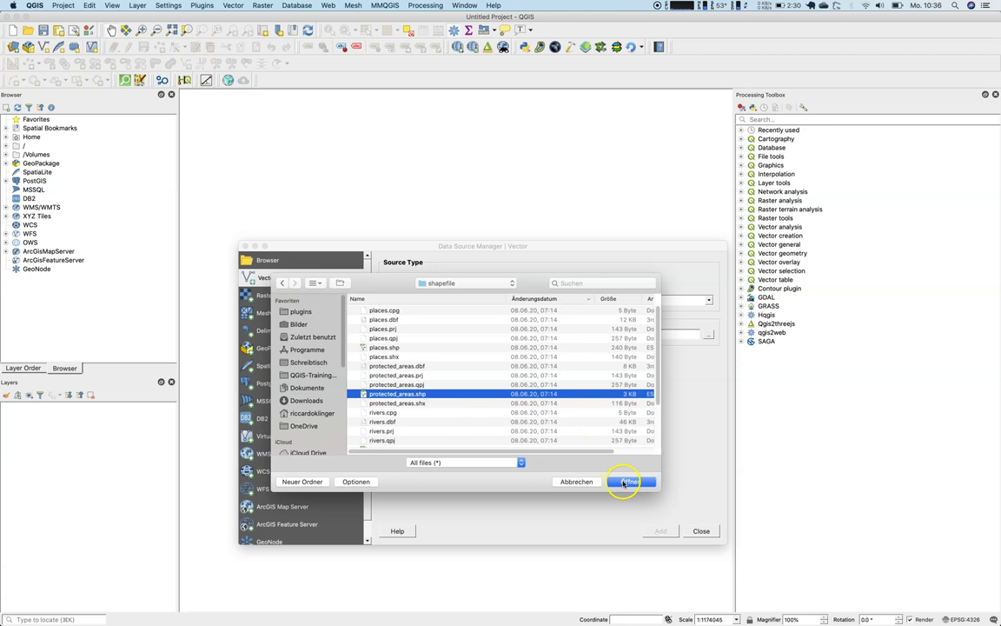
{"action": "left_click", "coordinate": [487, 462]}
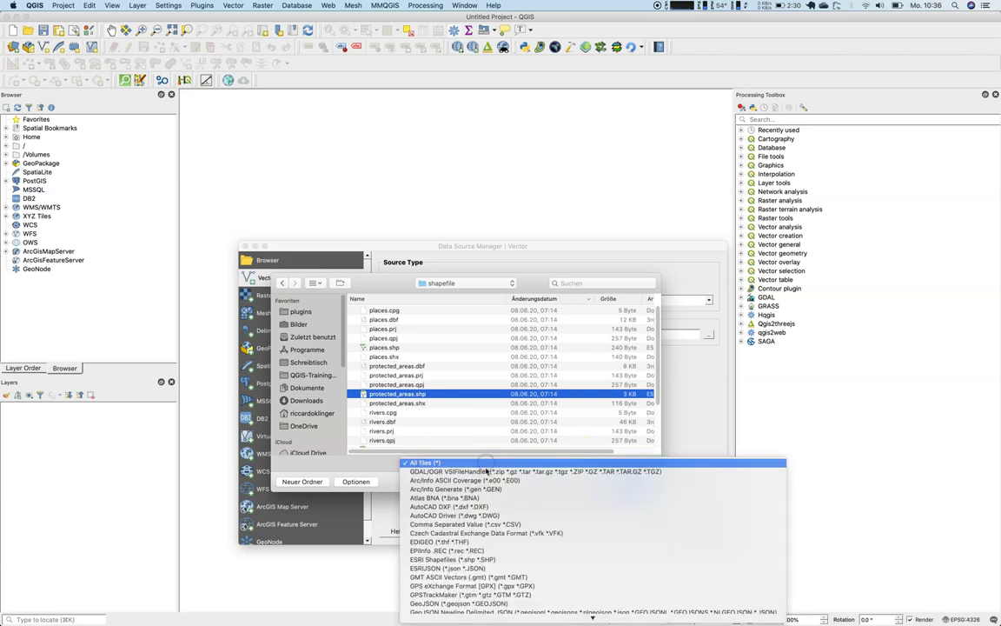
{"action": "left_click", "coordinate": [498, 559]}
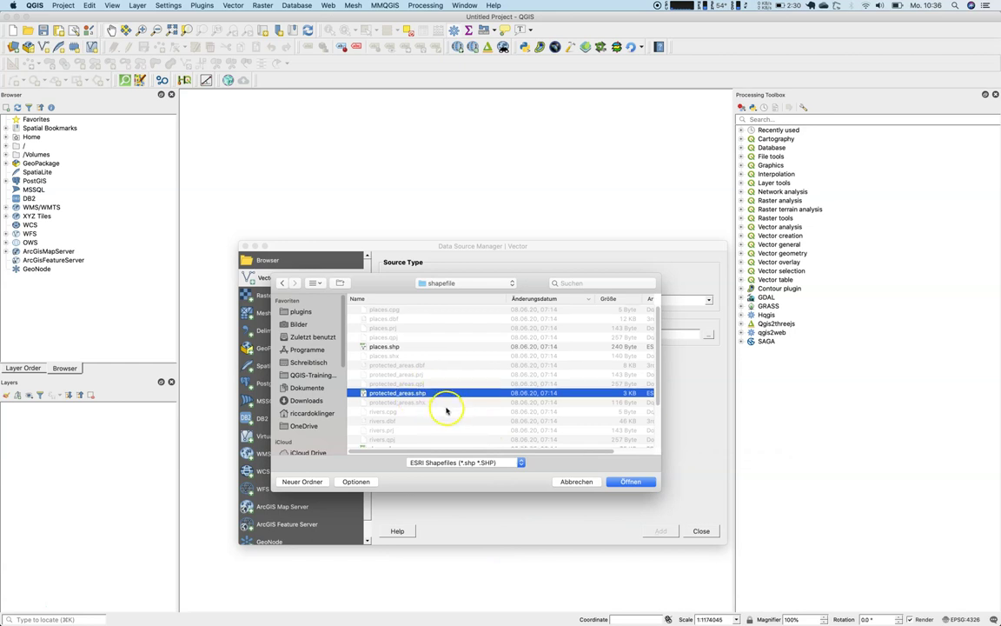
{"action": "scroll", "coordinate": [447, 409], "scroll_direction": "down", "scroll_amount": 3}
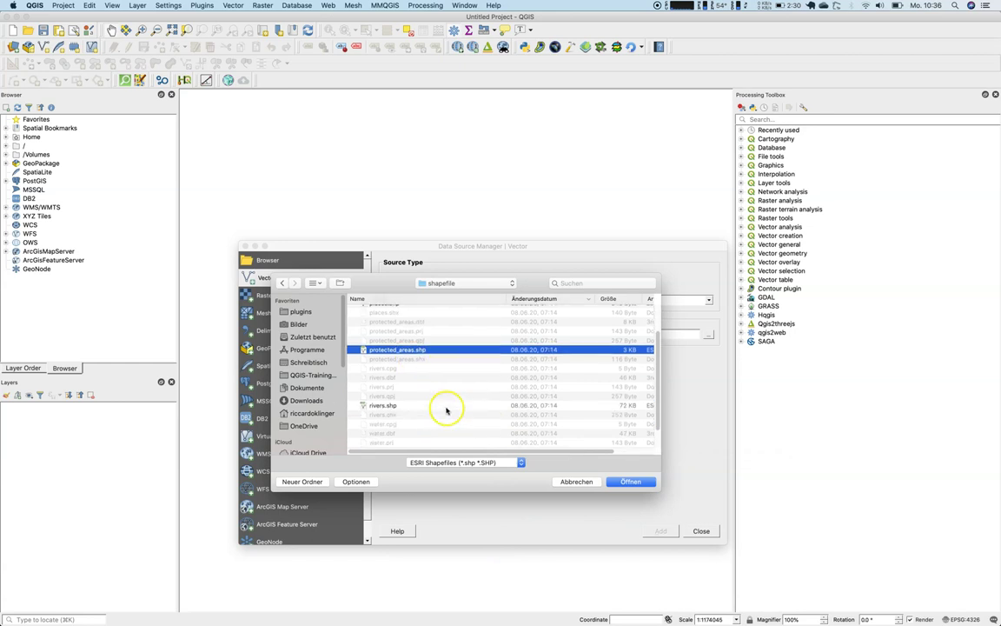
{"action": "left_click", "coordinate": [642, 482]}
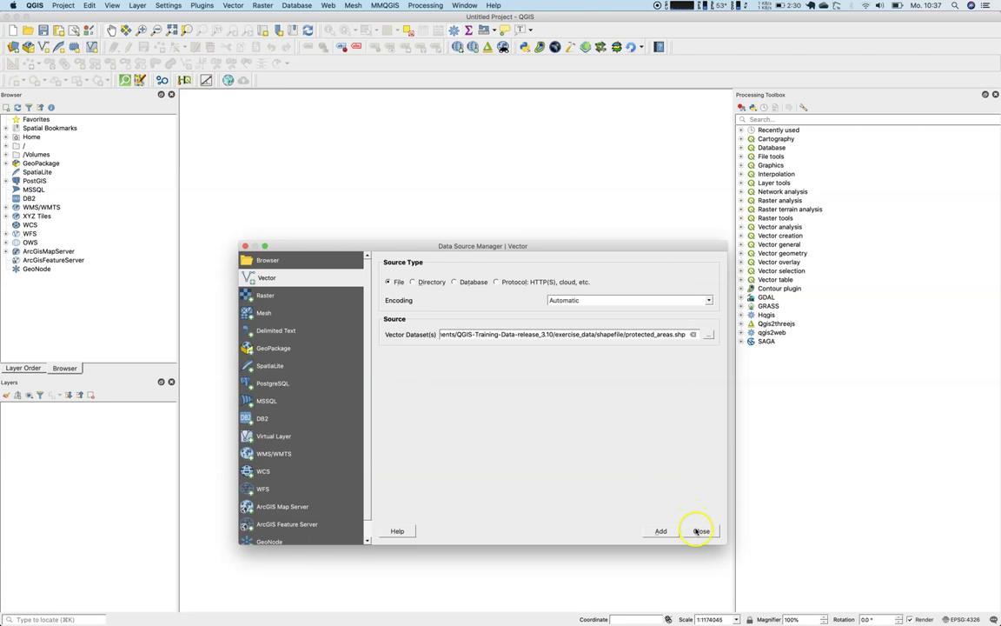
Step: Add protected_areas as a layer and close the Data Source Manager
{"action": "left_click", "coordinate": [660, 531]}
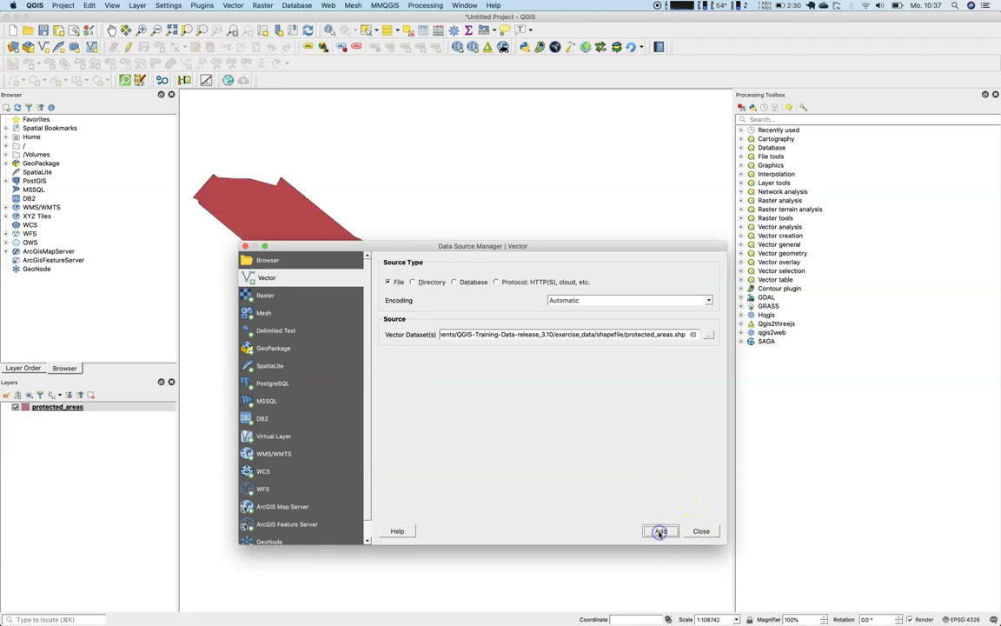
{"action": "left_click_drag", "start_coordinate": [551, 247], "coordinate": [804, 393]}
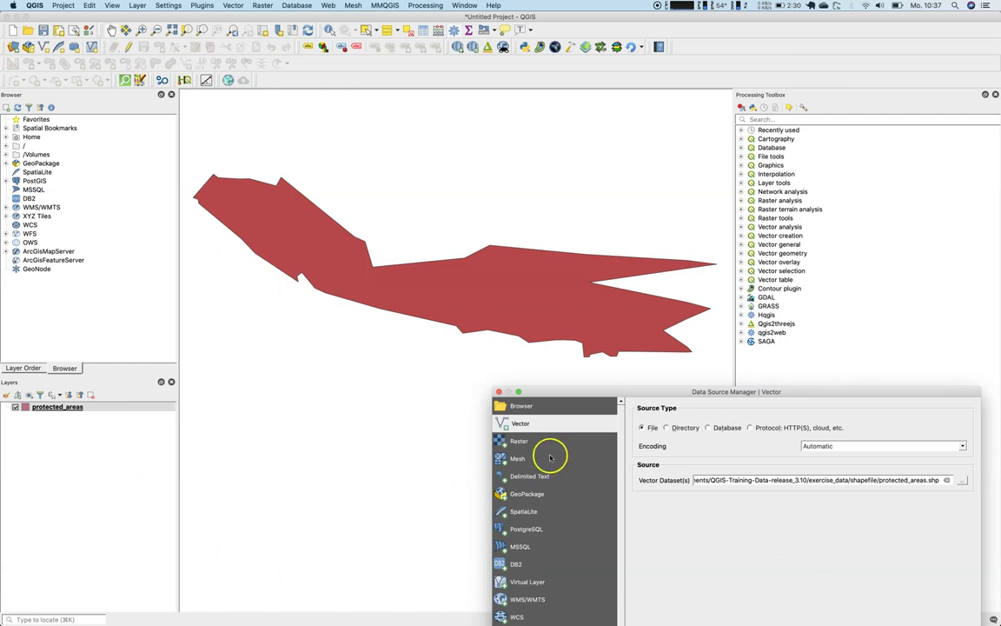
{"action": "left_click", "coordinate": [499, 392]}
{"action": "left_click", "coordinate": [179, 407]}
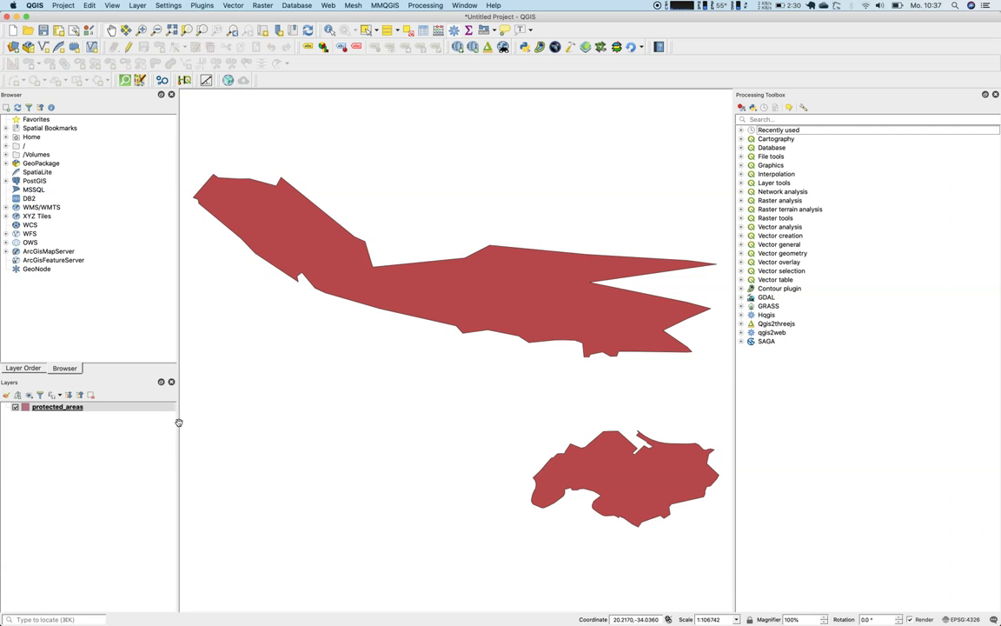
{"action": "left_click", "coordinate": [177, 422]}
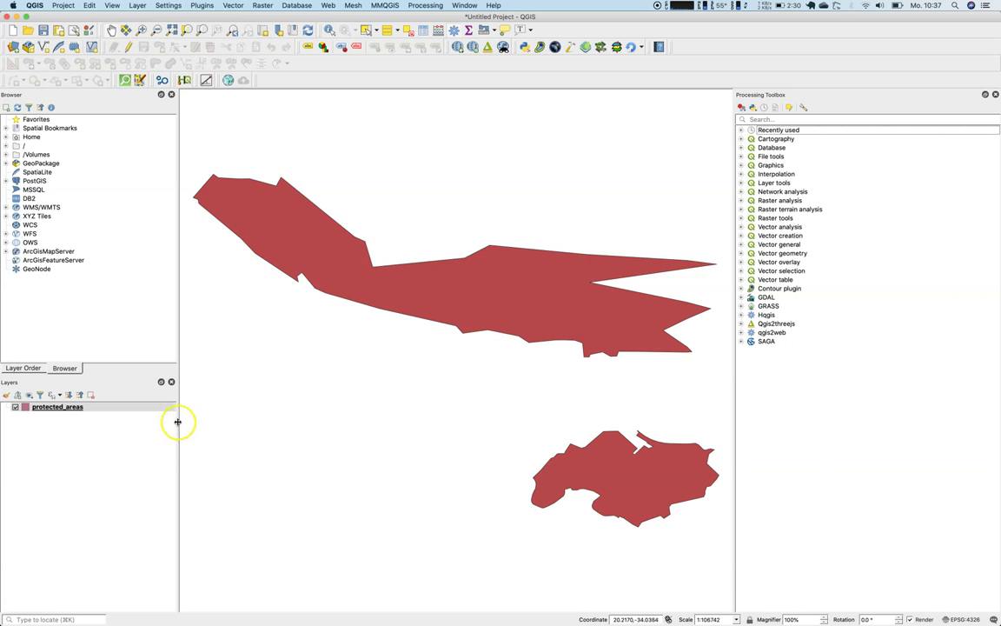
Step: Save the project as lesson2_1 in a new 'lessons' folder inside the QGIS training data folder
{"action": "left_click", "coordinate": [44, 33]}
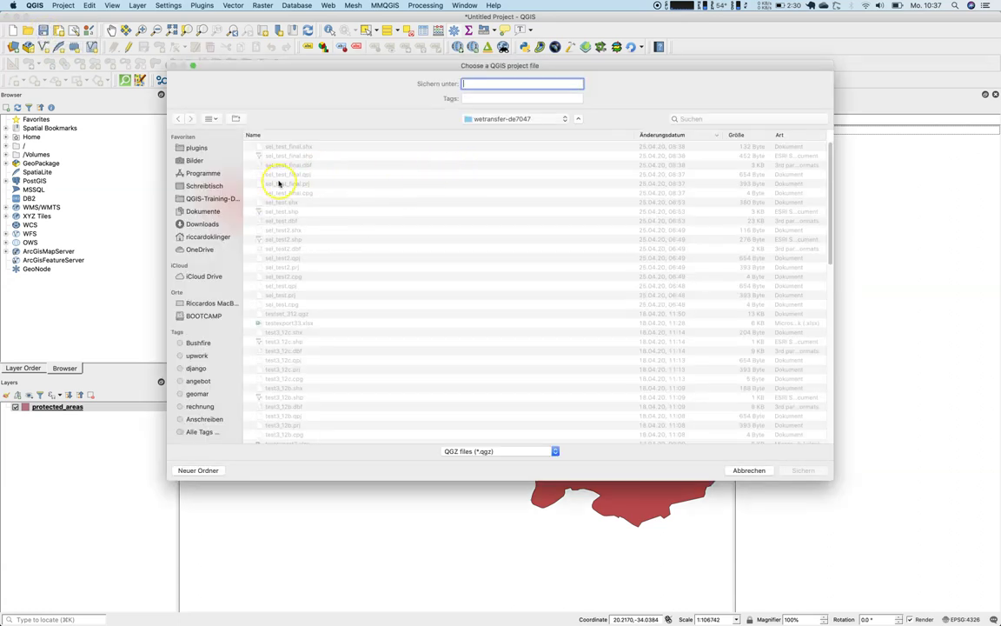
{"action": "left_click", "coordinate": [205, 198]}
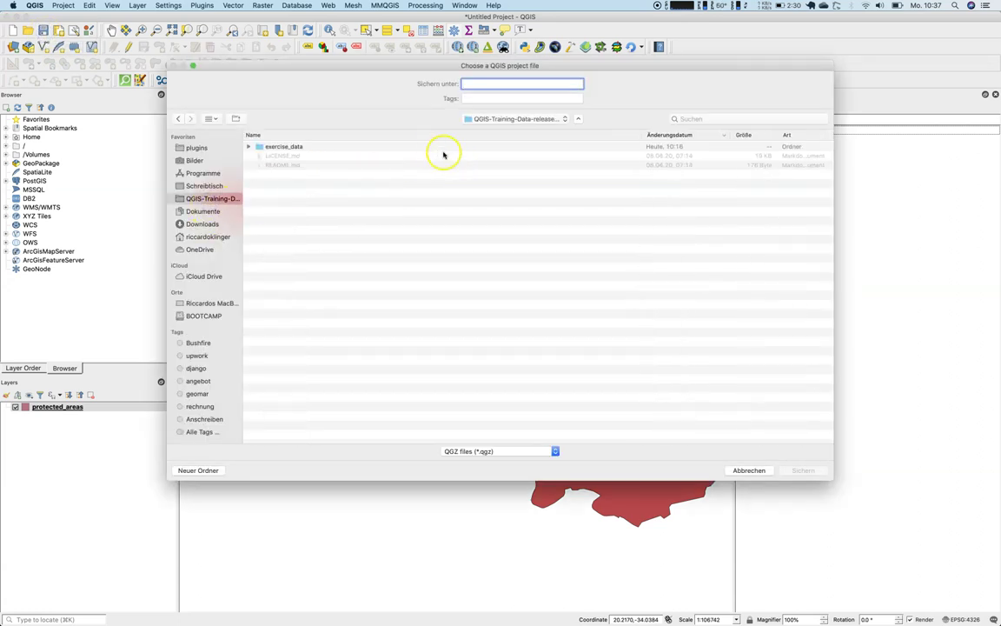
{"action": "left_click", "coordinate": [199, 470]}
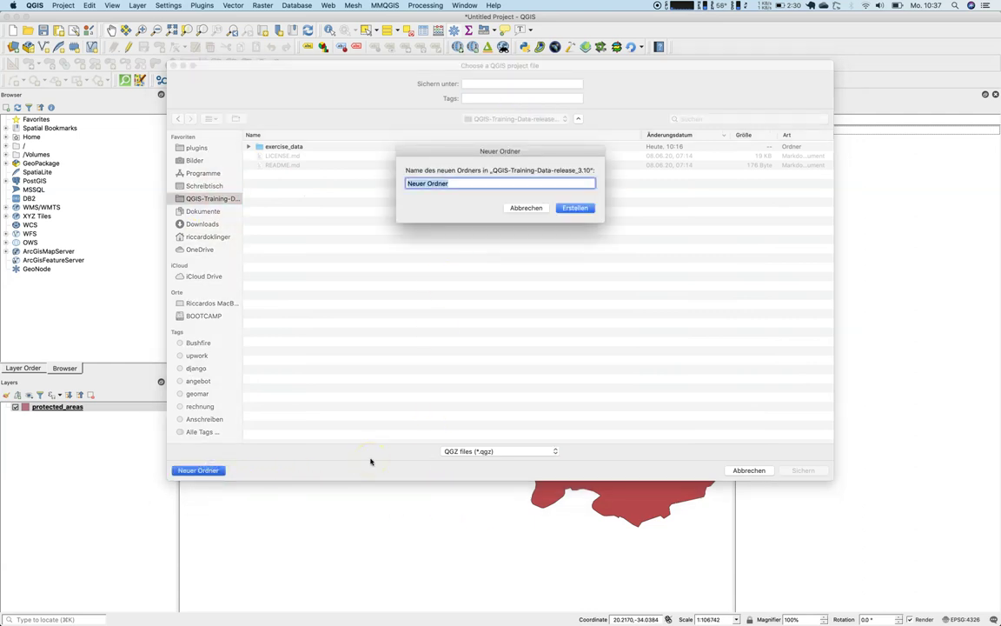
{"action": "type", "text": "lessons"}
{"action": "key", "text": "Return"}
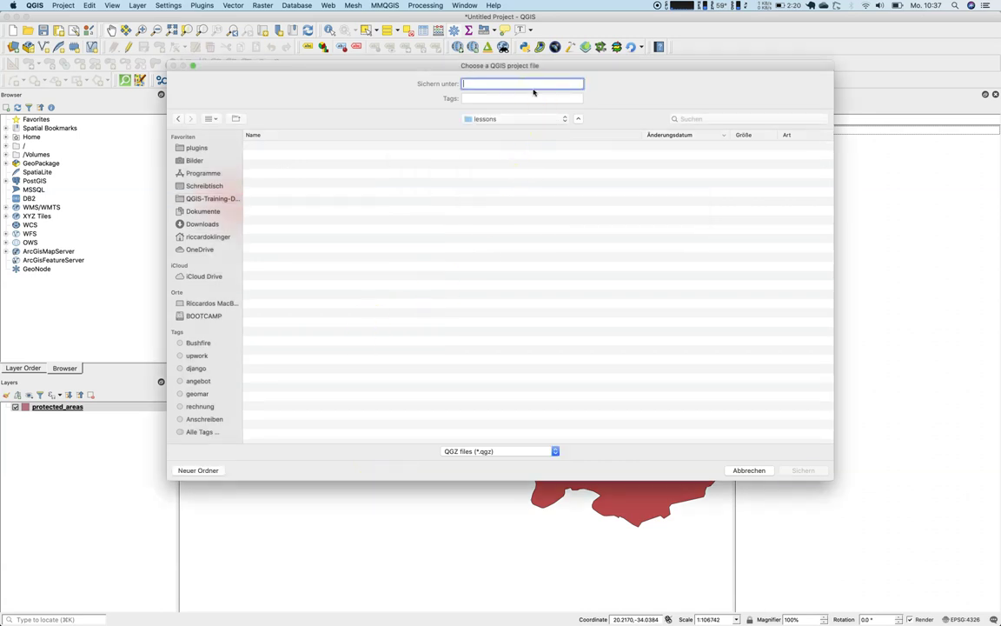
{"action": "type", "text": "lesson2_1"}
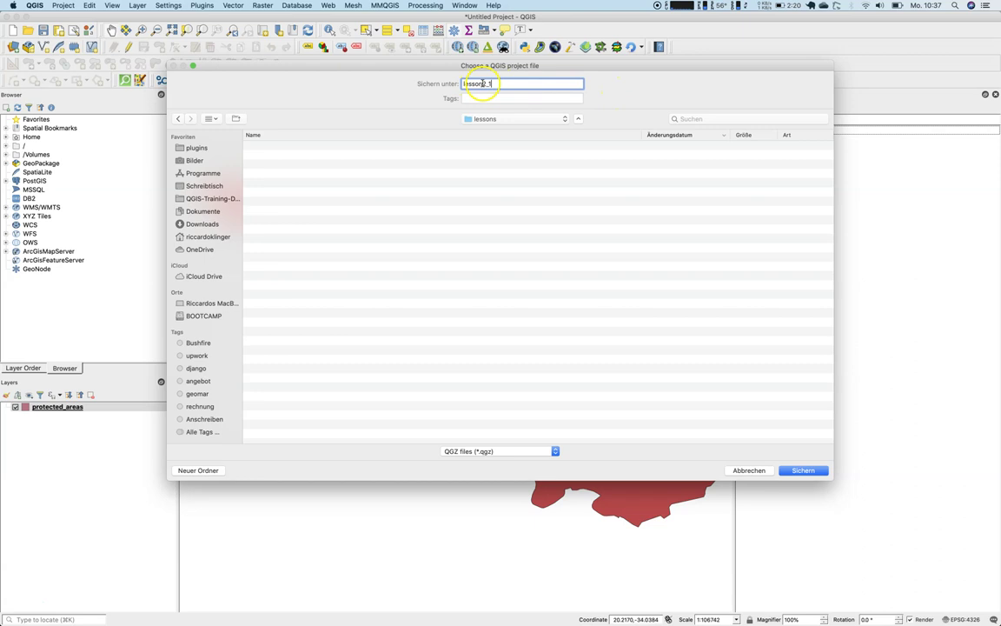
{"action": "left_click", "coordinate": [797, 470]}
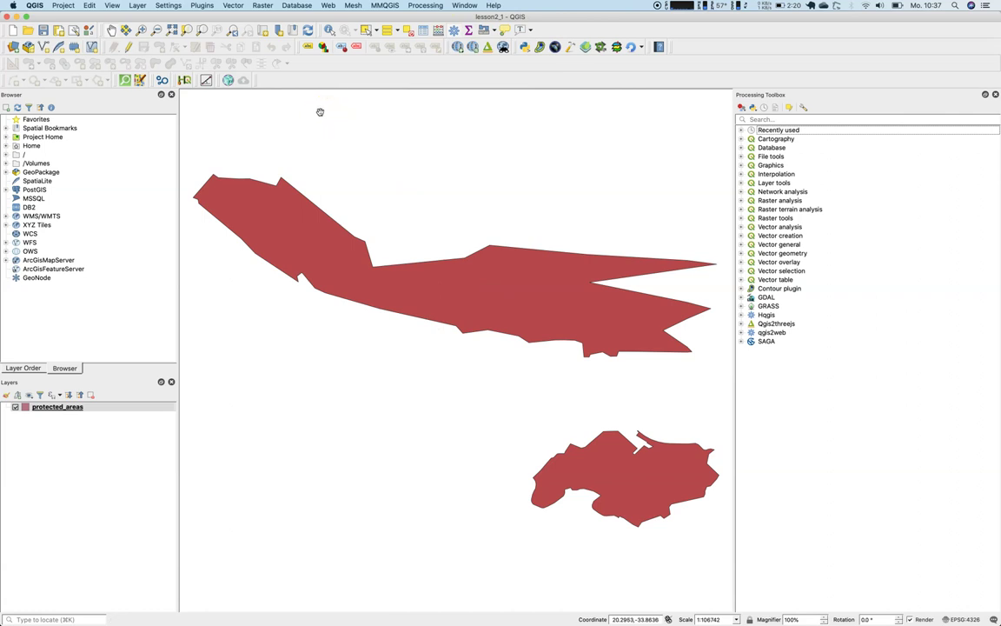
Step: Add places.shp and rivers.shp together as vector layers
{"action": "left_click", "coordinate": [324, 110]}
{"action": "left_click", "coordinate": [13, 48]}
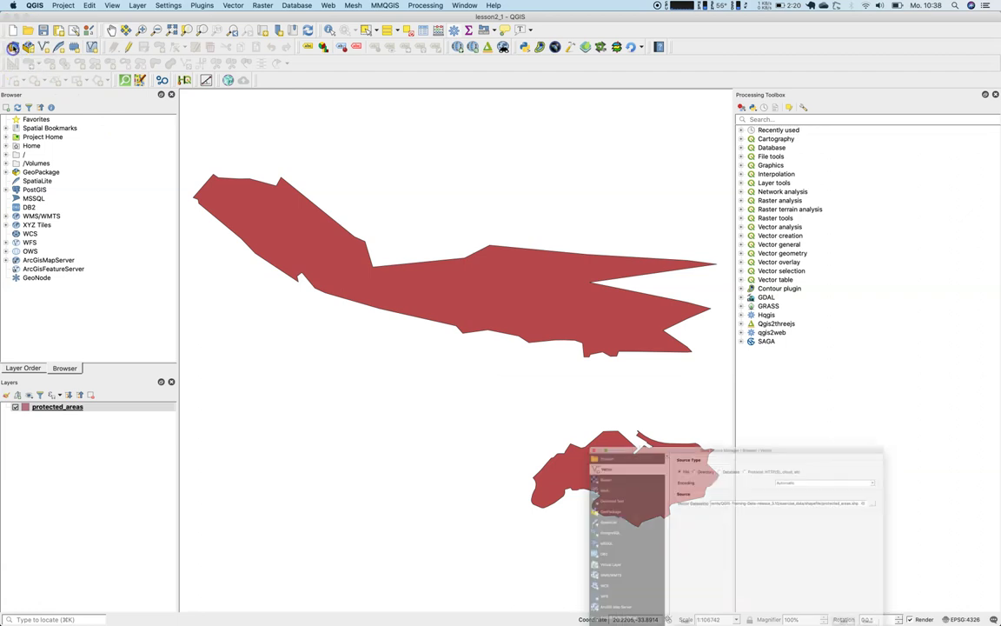
{"action": "left_click_drag", "start_coordinate": [764, 394], "coordinate": [516, 247]}
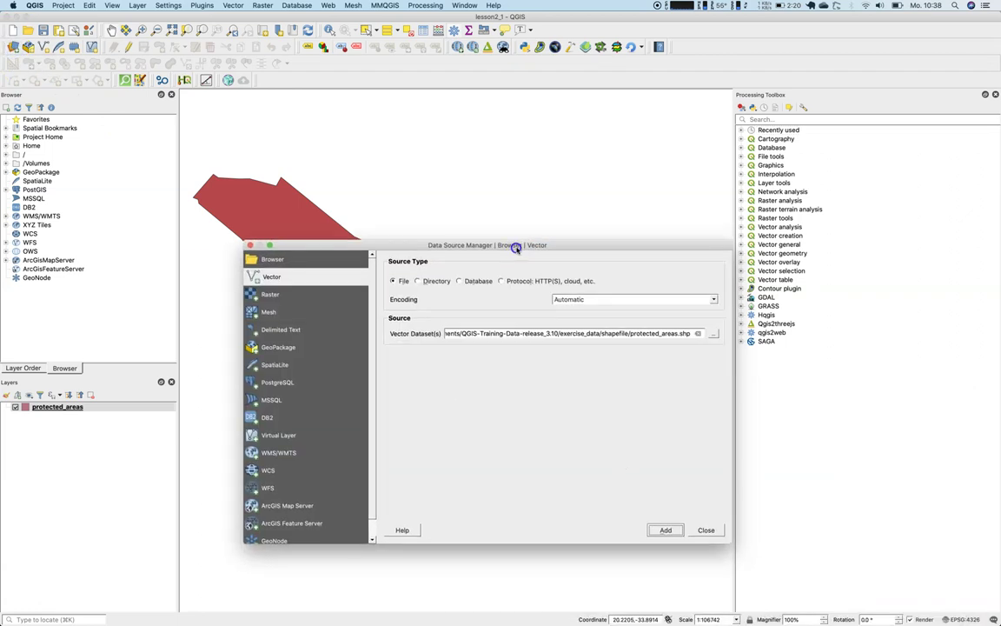
{"action": "left_click", "coordinate": [713, 335]}
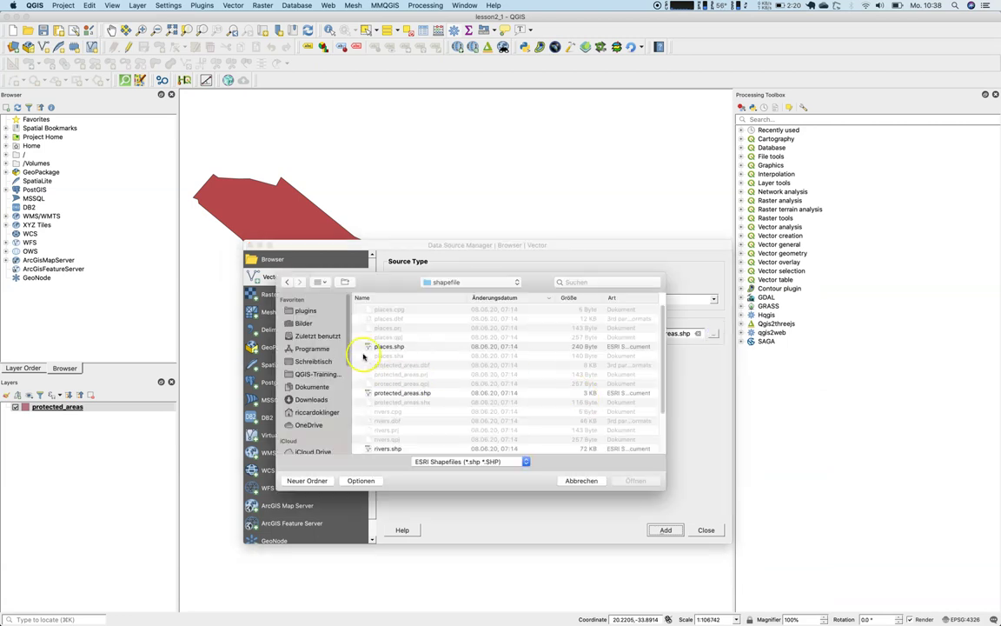
{"action": "left_click", "coordinate": [389, 347]}
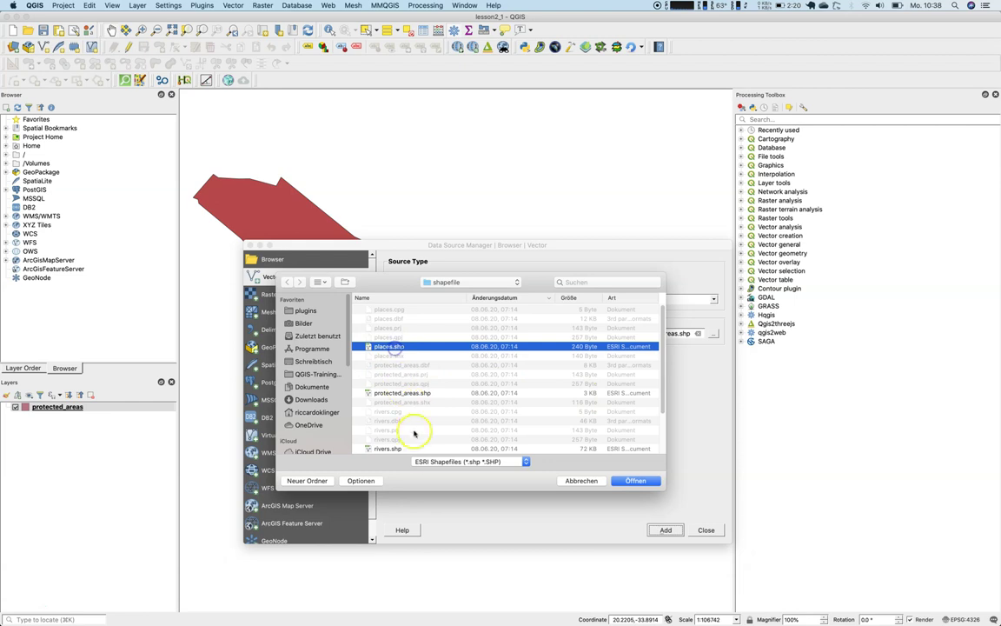
{"action": "left_click", "coordinate": [412, 447], "text": "super"}
{"action": "scroll", "coordinate": [487, 424], "scroll_direction": "down", "scroll_amount": 3}
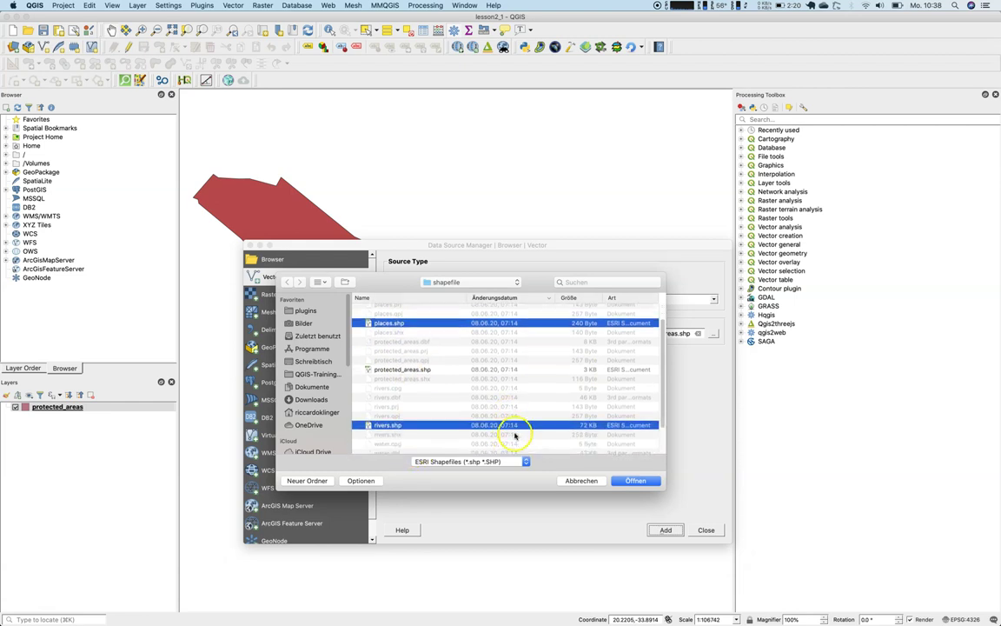
{"action": "left_click", "coordinate": [652, 483]}
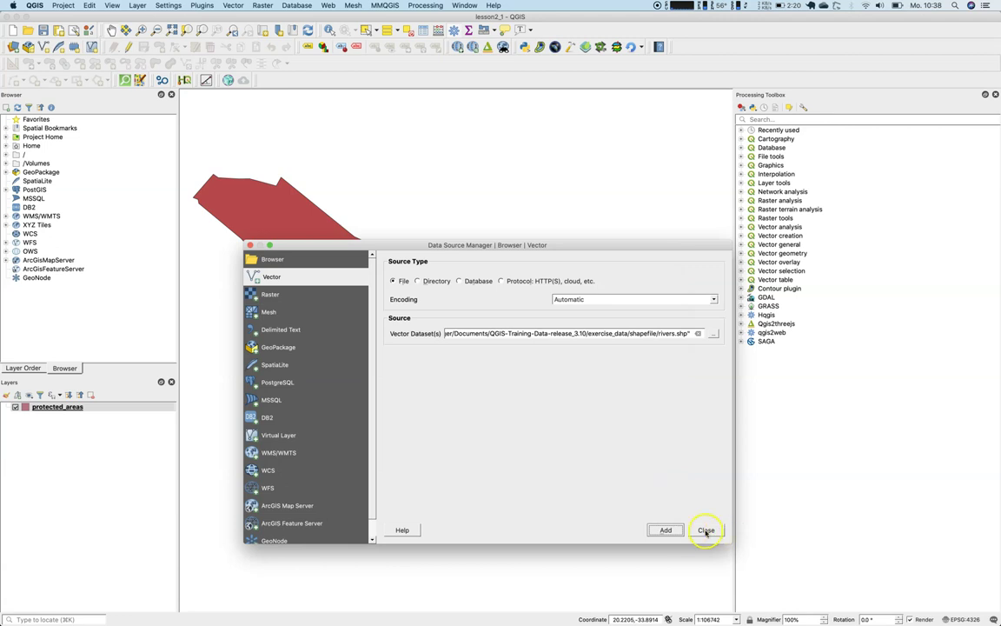
{"action": "left_click", "coordinate": [663, 530]}
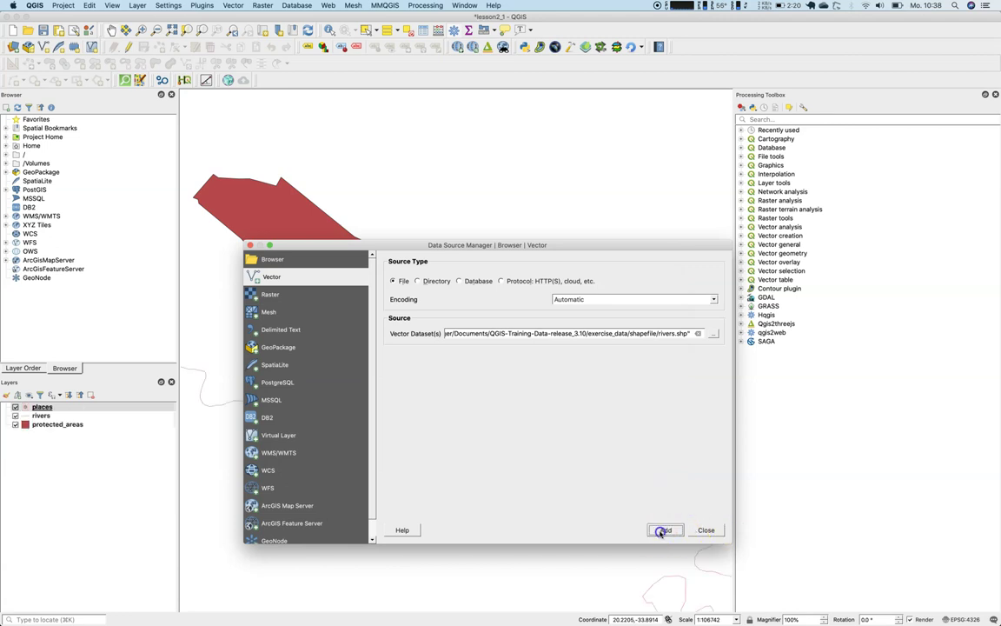
Step: Close the Data Source Manager and zoom out so places, rivers and protected_areas all show
{"action": "left_click", "coordinate": [704, 530]}
{"action": "left_click_drag", "start_coordinate": [548, 470], "coordinate": [376, 404]}
{"action": "scroll", "coordinate": [353, 395], "scroll_direction": "down", "scroll_amount": 3}
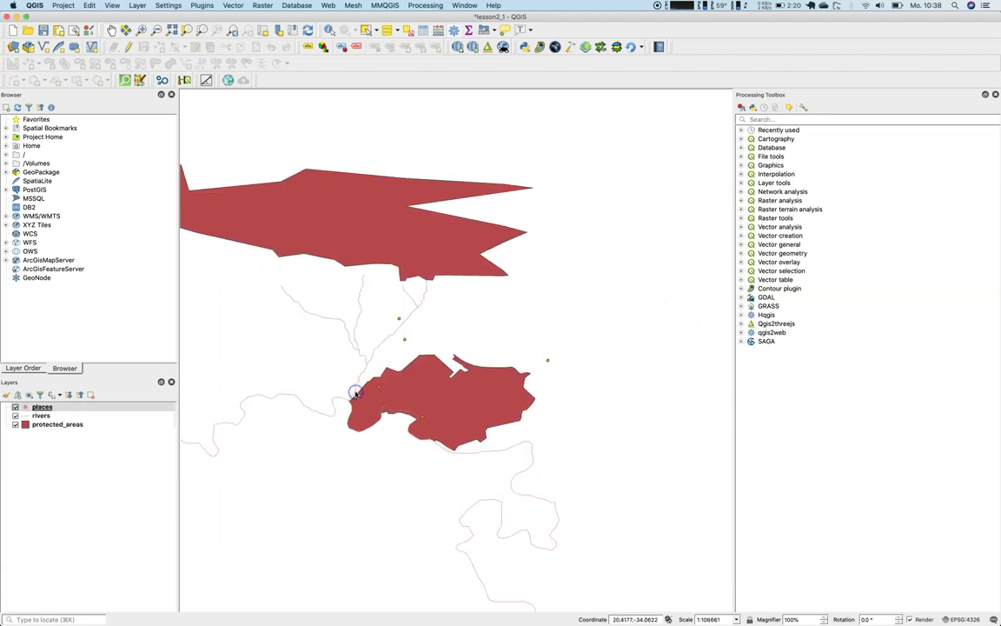
{"action": "scroll", "coordinate": [352, 399], "scroll_direction": "down", "scroll_amount": 3}
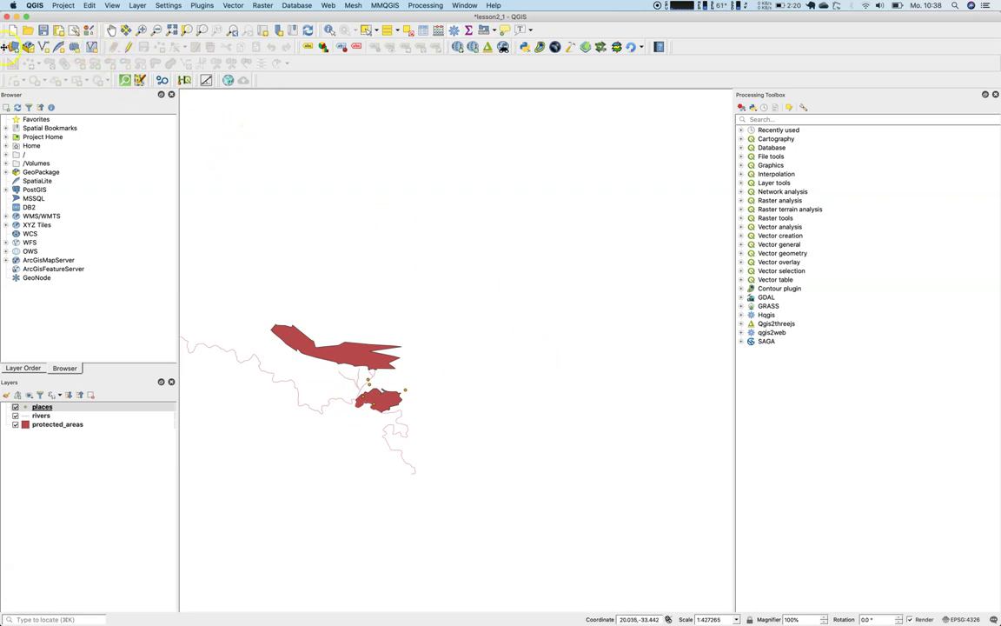
Step: Re-save lesson2_1 with all three layers in view
{"action": "left_click", "coordinate": [42, 30]}
{"action": "left_click_drag", "start_coordinate": [248, 382], "coordinate": [361, 406]}
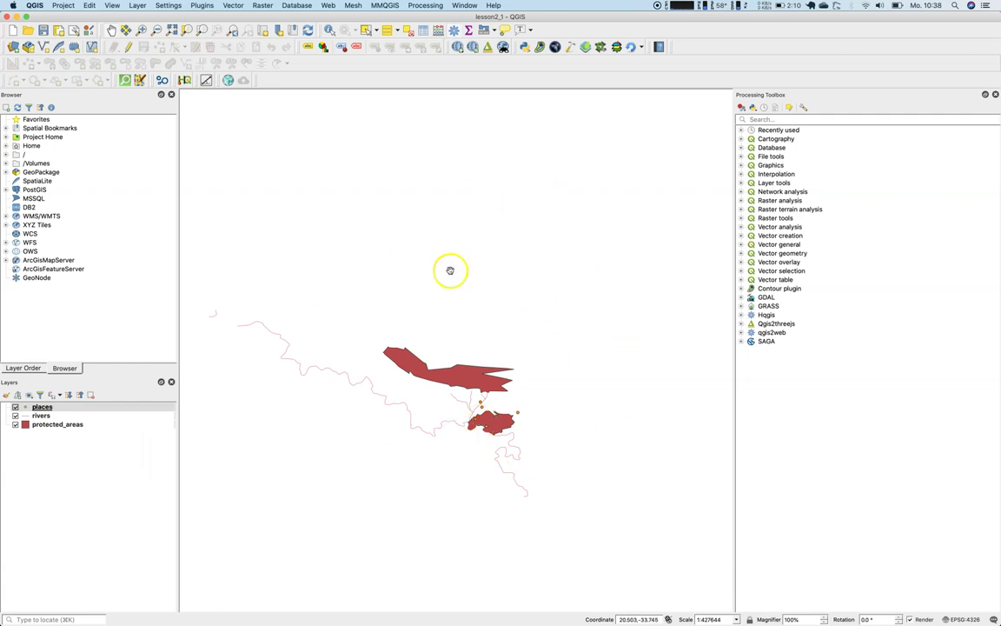
{"action": "left_click", "coordinate": [43, 30]}
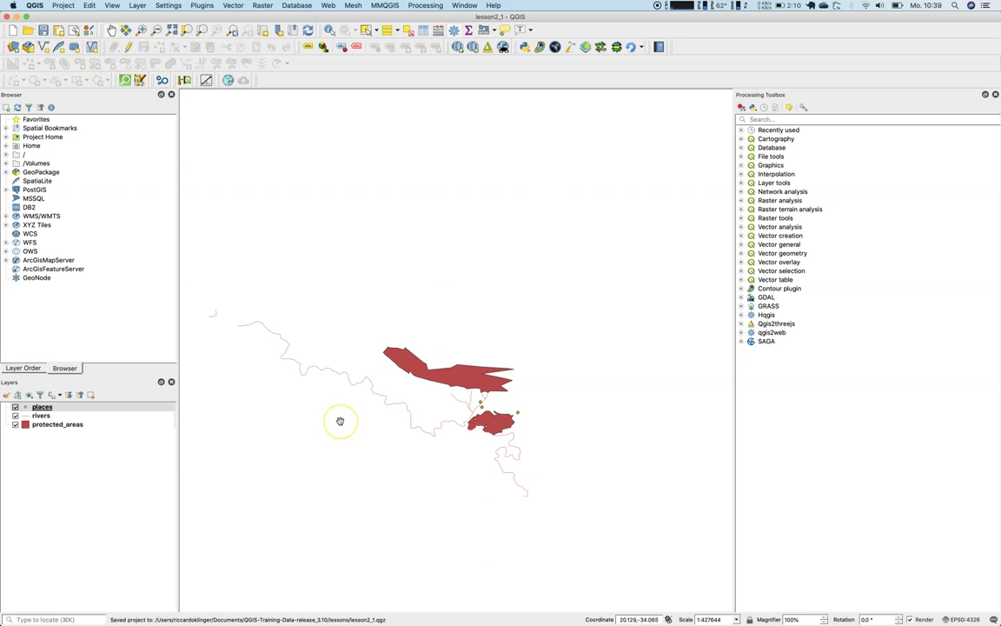
{"action": "left_click", "coordinate": [332, 450]}
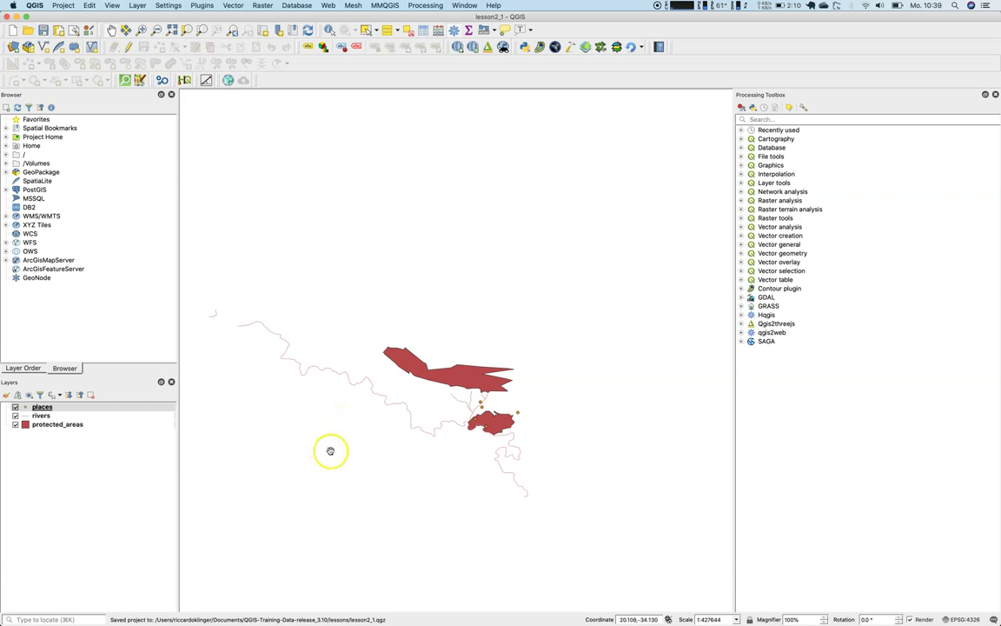